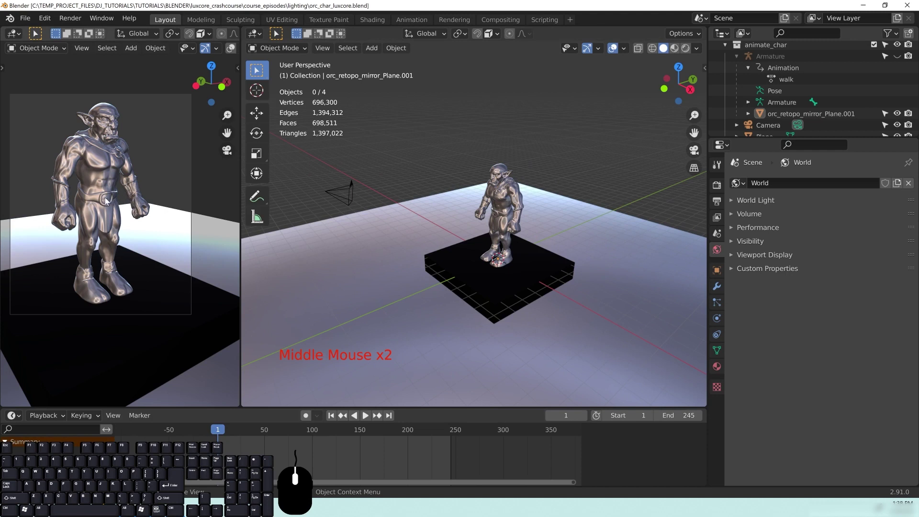
middle_click_drag(480, 217, 498, 220)
scroll(506, 210, "up", 4)
scroll(498, 220, "up", 3)
middle_click_drag(523, 183, 515, 205, "shift")
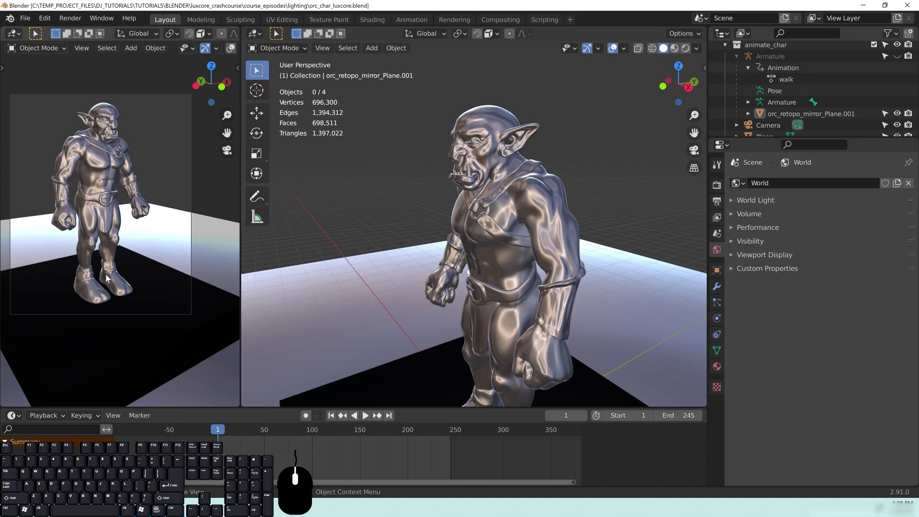
key("z")
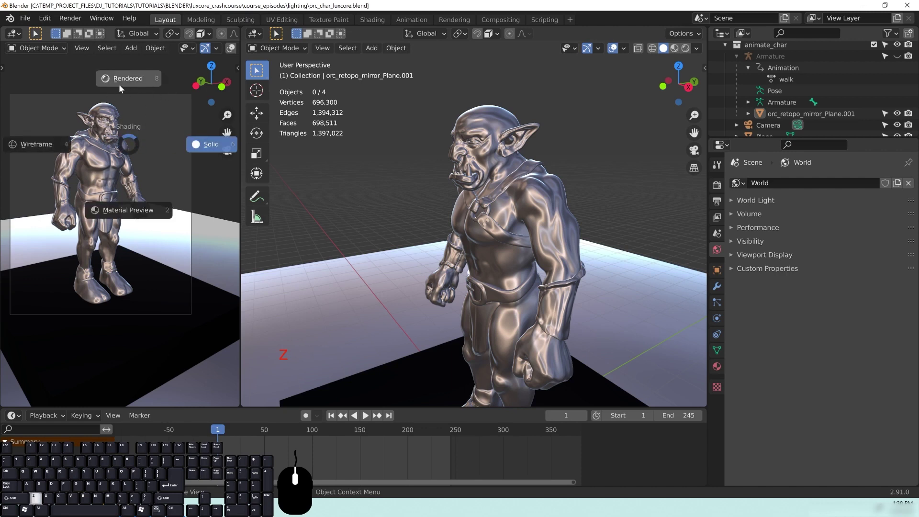
left_click(206, 146)
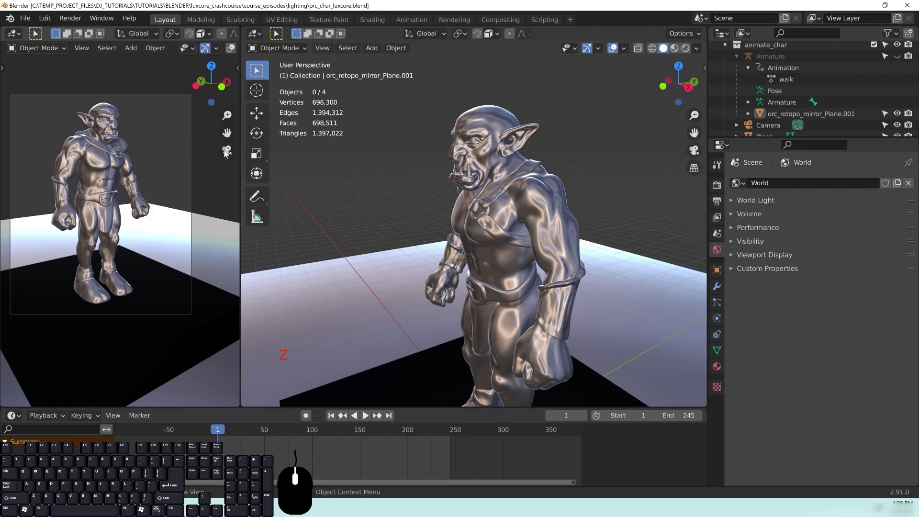
- Review the LuxCore render settings and the viewport render device options, collapsing the Devices and Viewport Render sections
left_click(717, 185)
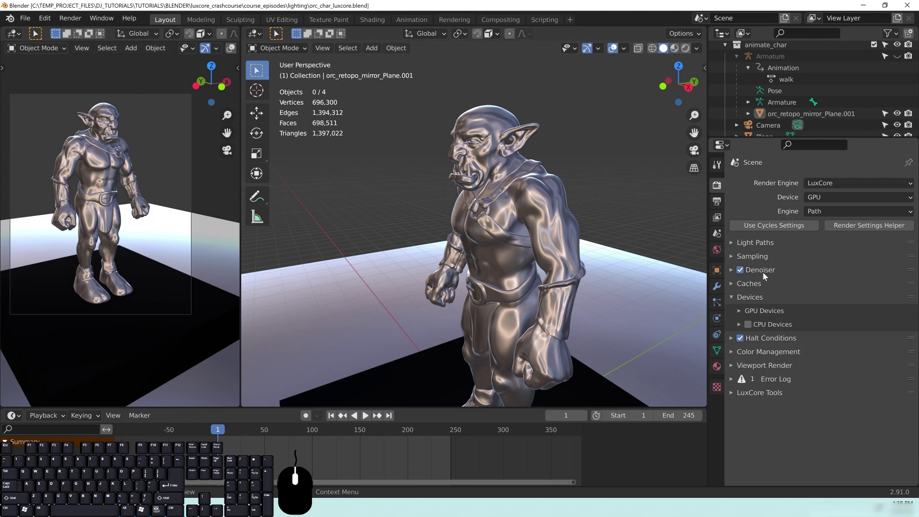
left_click(750, 298)
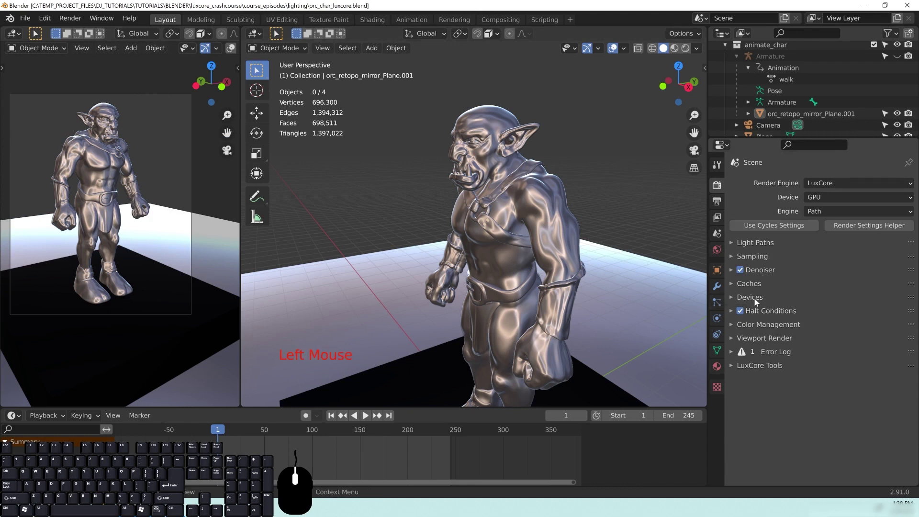
left_click(755, 339)
scroll(798, 345, "down", 7)
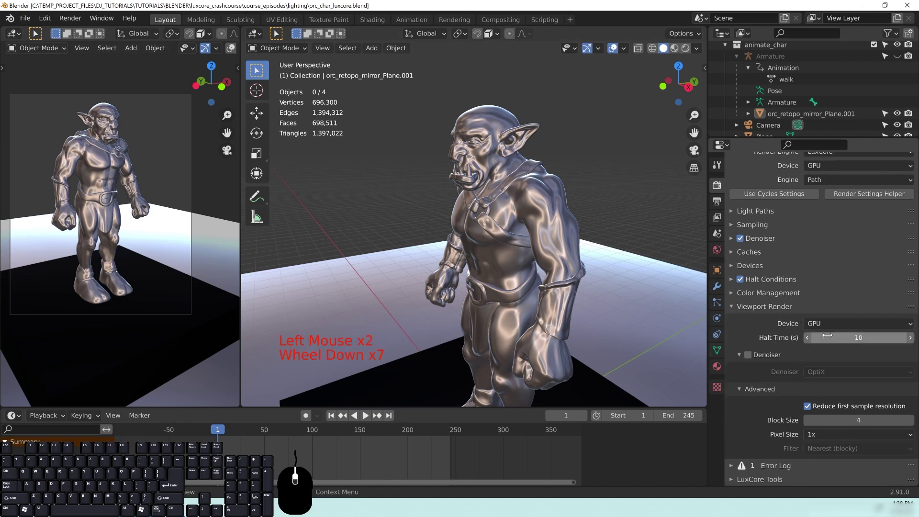
left_click(841, 326)
left_click(818, 326)
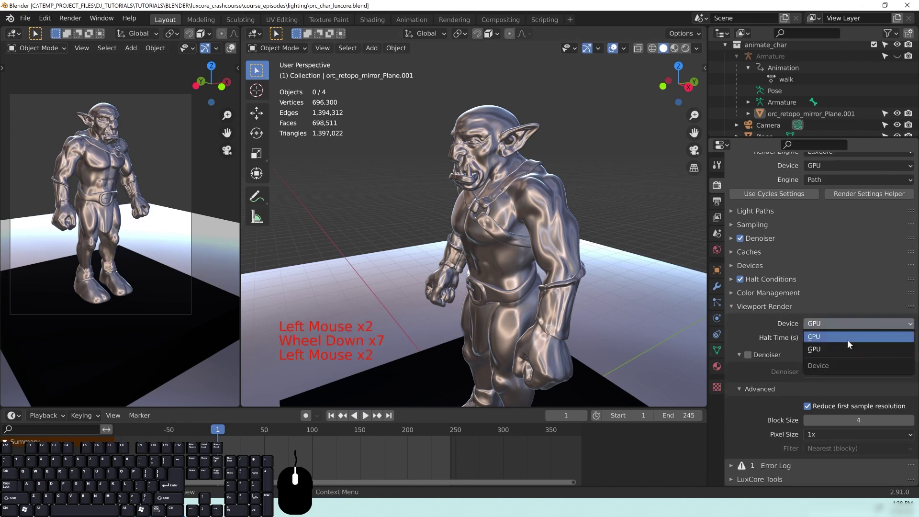
left_click(826, 324)
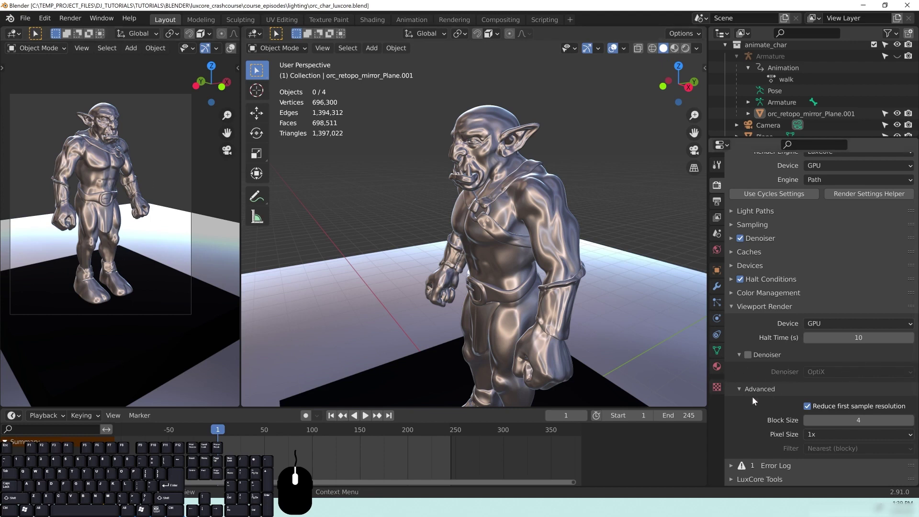
left_click(762, 306)
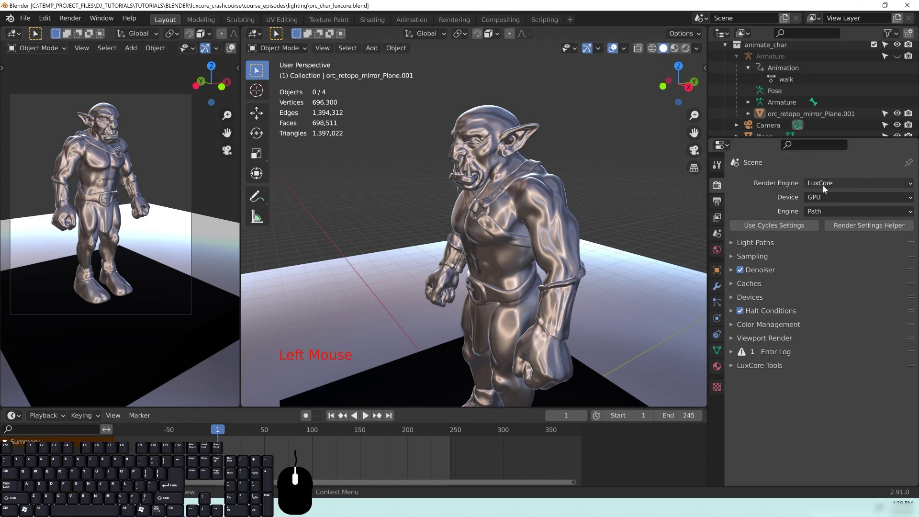
- Open the World Light settings of the scene's world
middle_click_drag(483, 251, 530, 149)
scroll(479, 316, "down", 4)
middle_click_drag(450, 140, 572, 216, "shift")
middle_click_drag(382, 227, 433, 218)
middle_click_drag(569, 219, 545, 238)
scroll(521, 220, "down", 1)
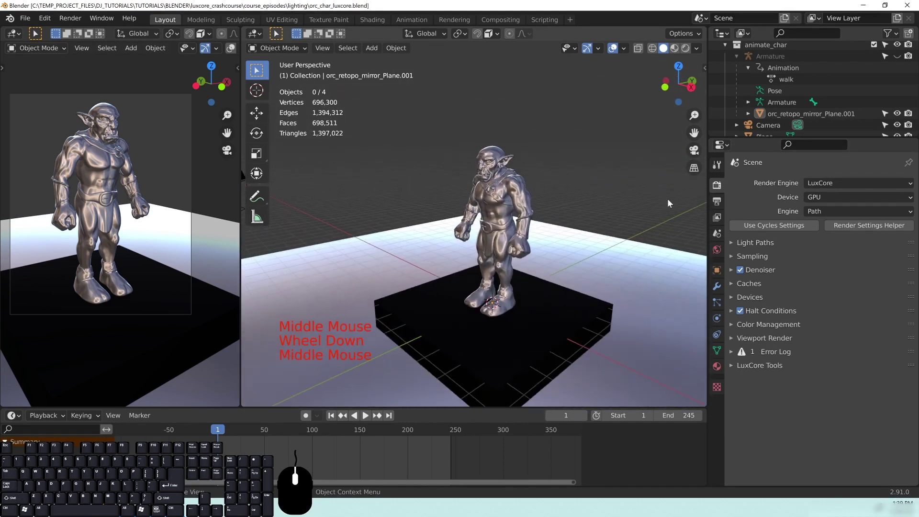
left_click(717, 250)
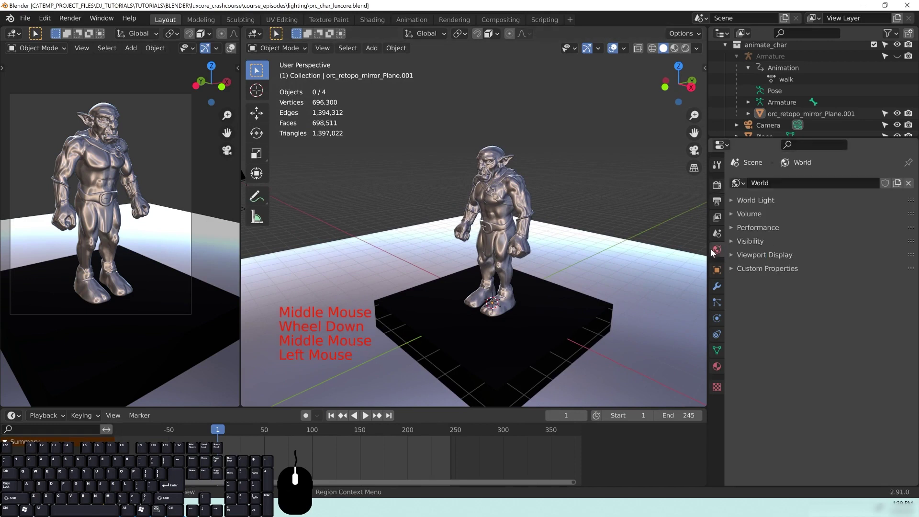
left_click(750, 201)
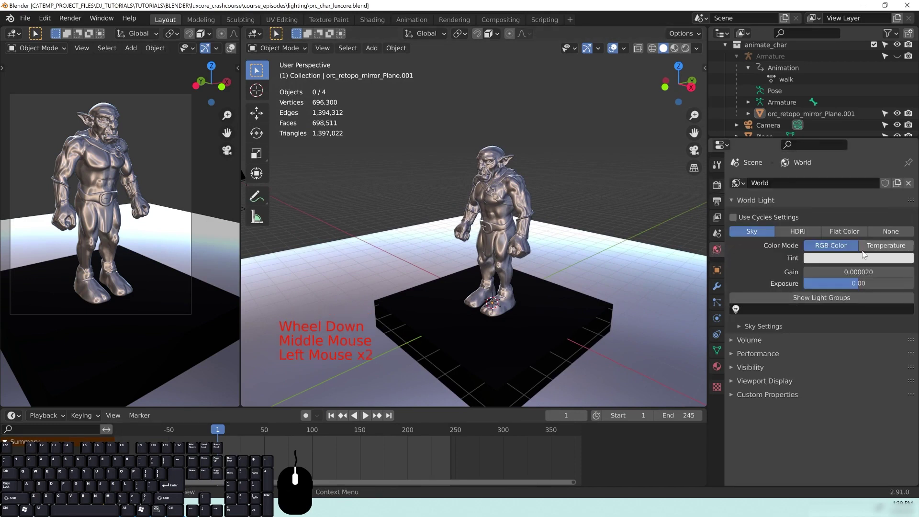
- Switch the large 3D viewport to Rendered shading and hide its overlays
mouse_move(498, 230)
middle_mouse_down()
mouse_move(516, 228)
mouse_move(500, 230)
middle_mouse_up()
scroll(518, 230, "down", 1)
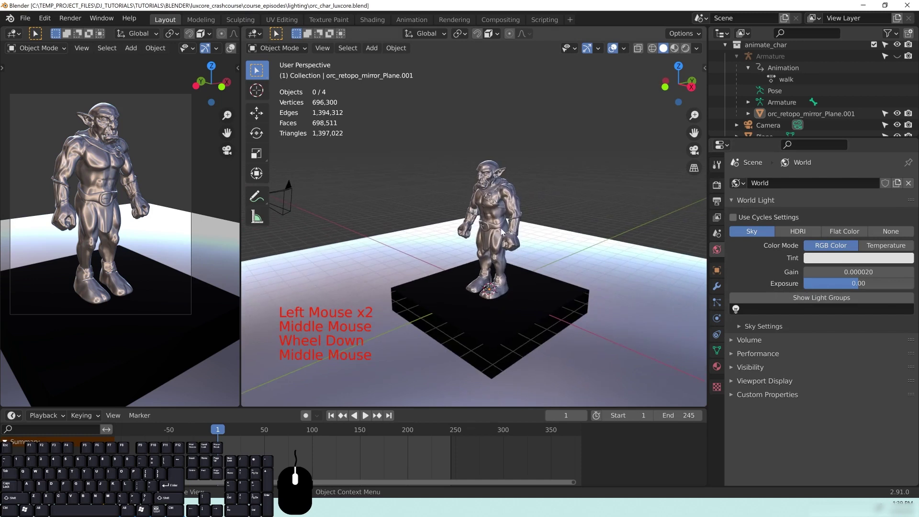
scroll(501, 231, "down", 1)
key("z")
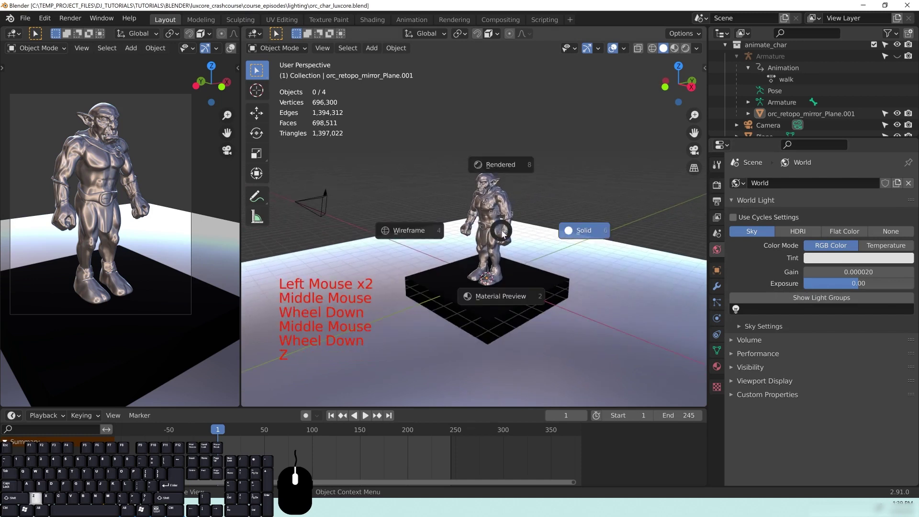
left_click(503, 171)
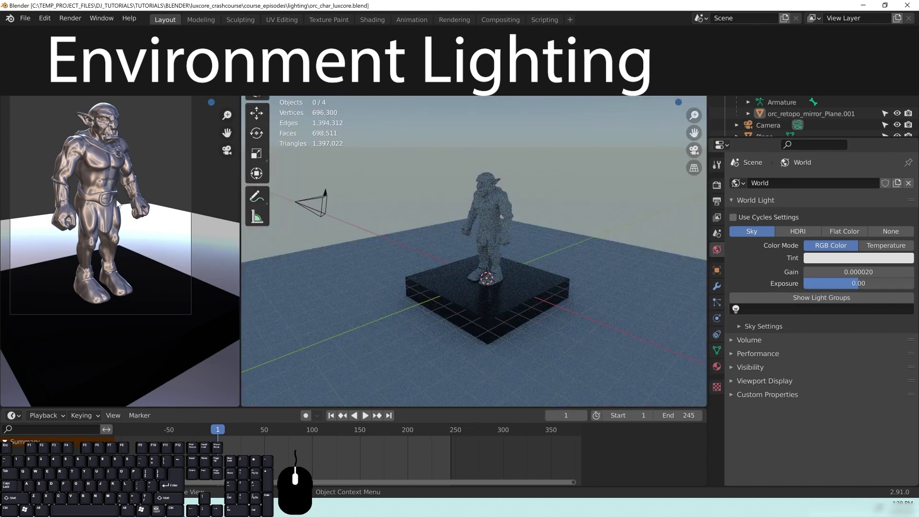
middle_click_drag(496, 234, 513, 217)
scroll(513, 217, "up", 5)
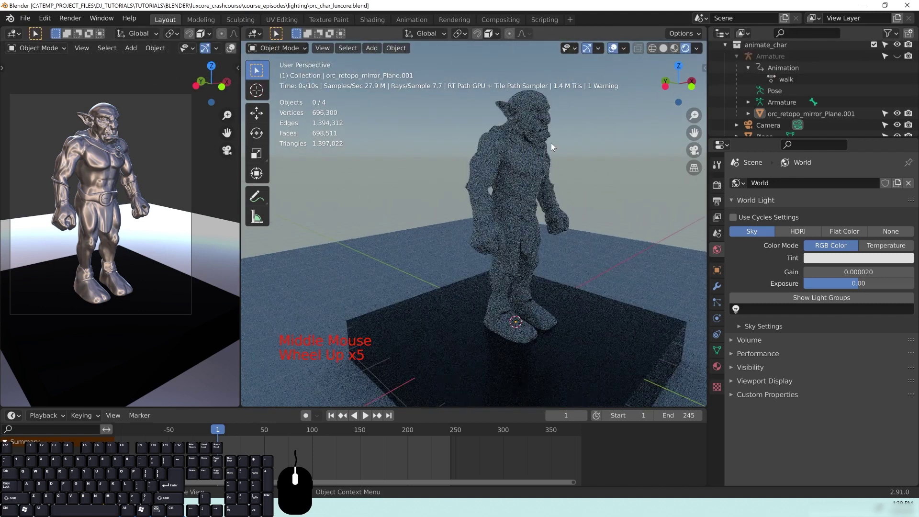
left_click(611, 48)
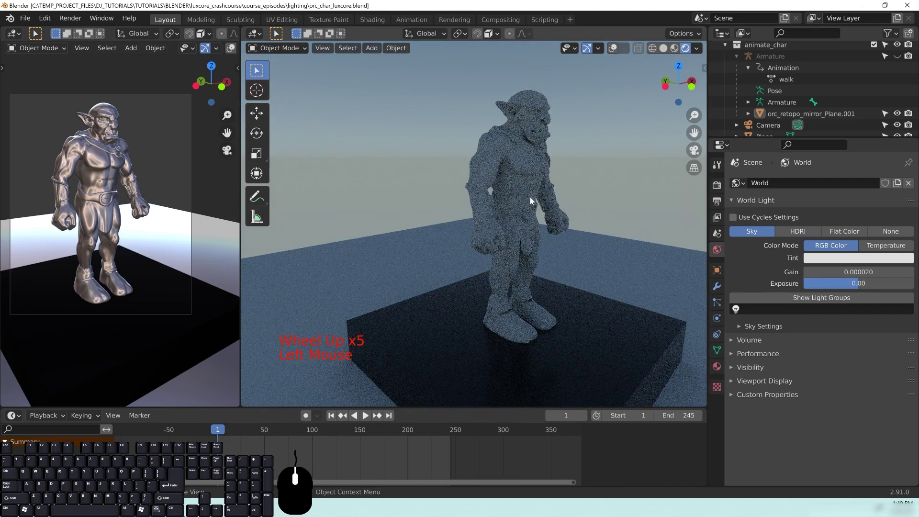
- Try a light blue tint on the sky light and set it back to a very pale, nearly white colour
middle_click_drag(602, 178, 484, 176)
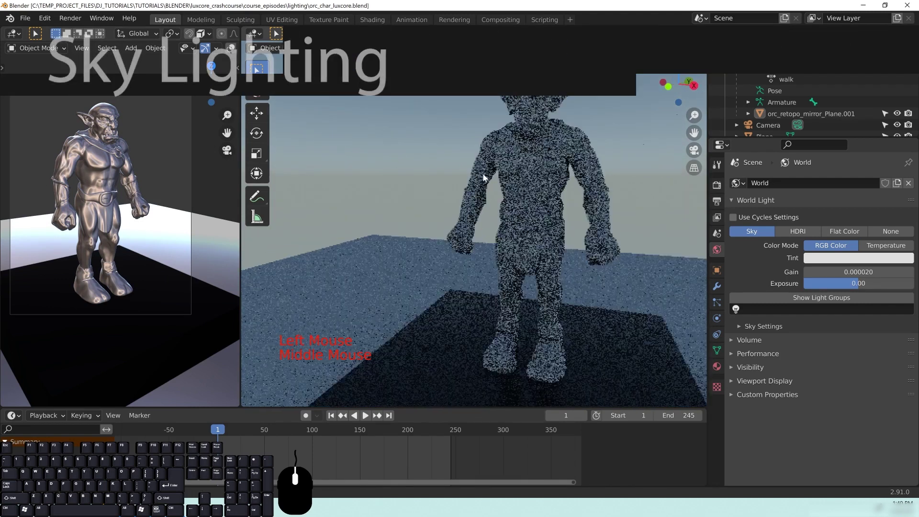
scroll(484, 177, "down", 4)
middle_click_drag(541, 210, 630, 225)
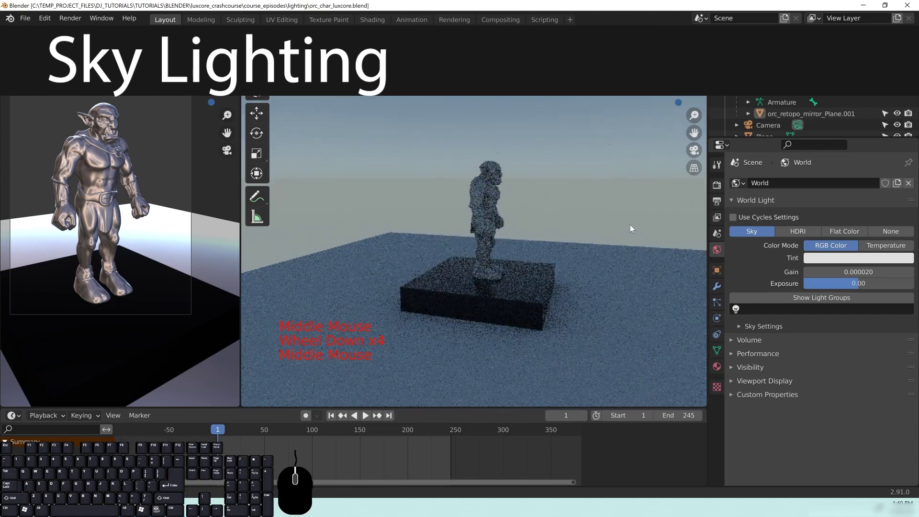
middle_click_drag(555, 231, 506, 234)
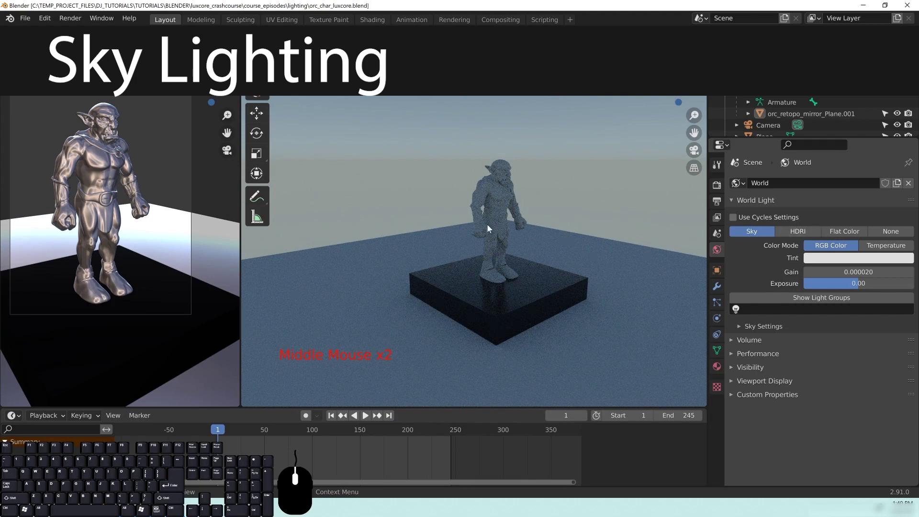
middle_click_drag(486, 209, 523, 235)
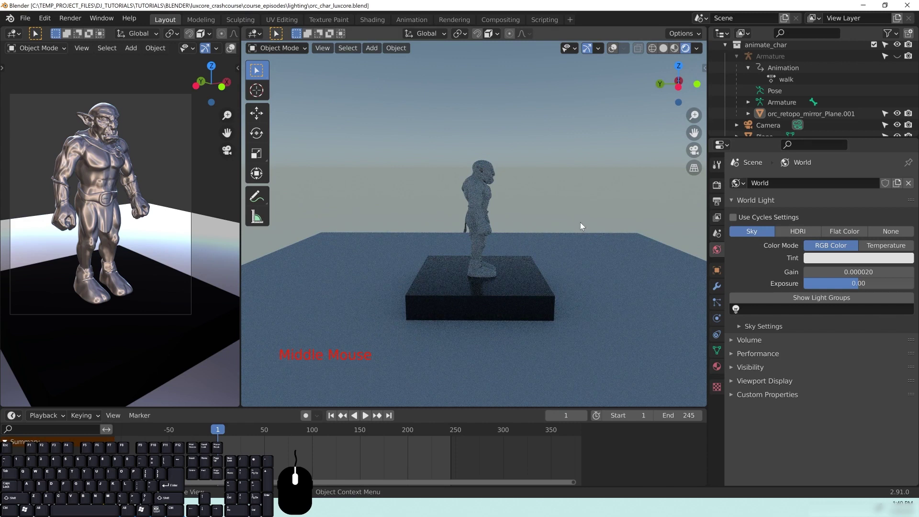
left_click(840, 262)
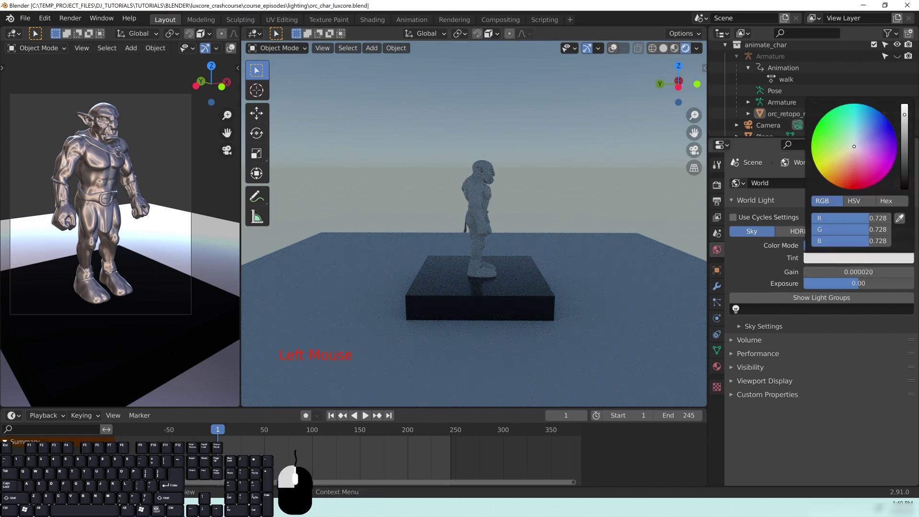
left_click(846, 173)
left_click(865, 129)
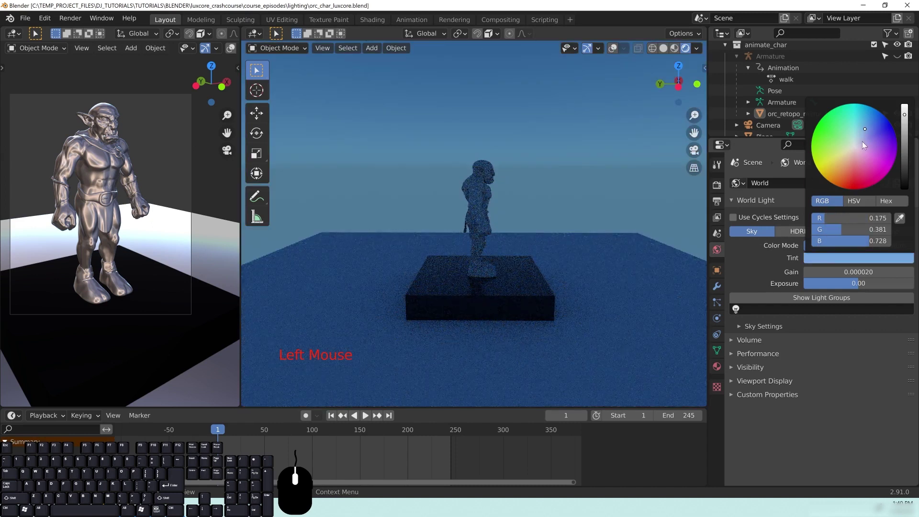
left_click(855, 146)
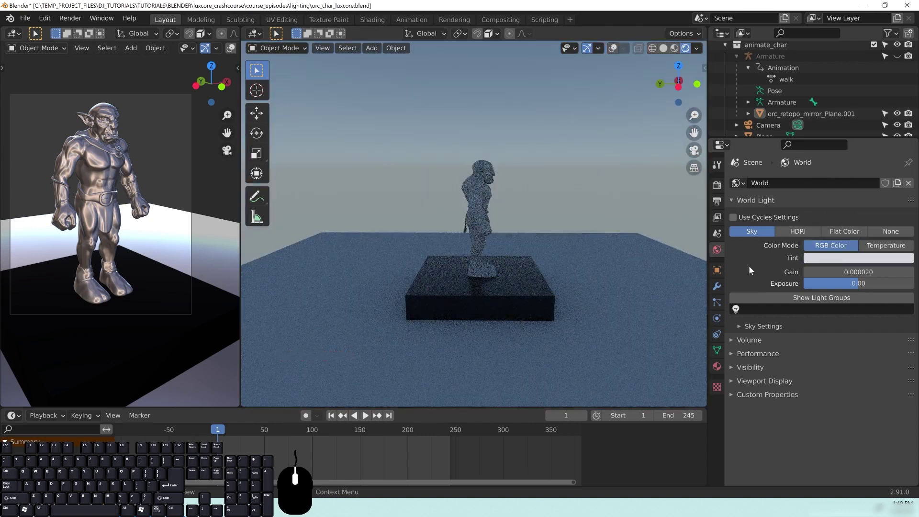
- Try a sky light gain of 0.00004 and restore the gain to 0.00002
left_click(850, 272)
left_click(850, 272)
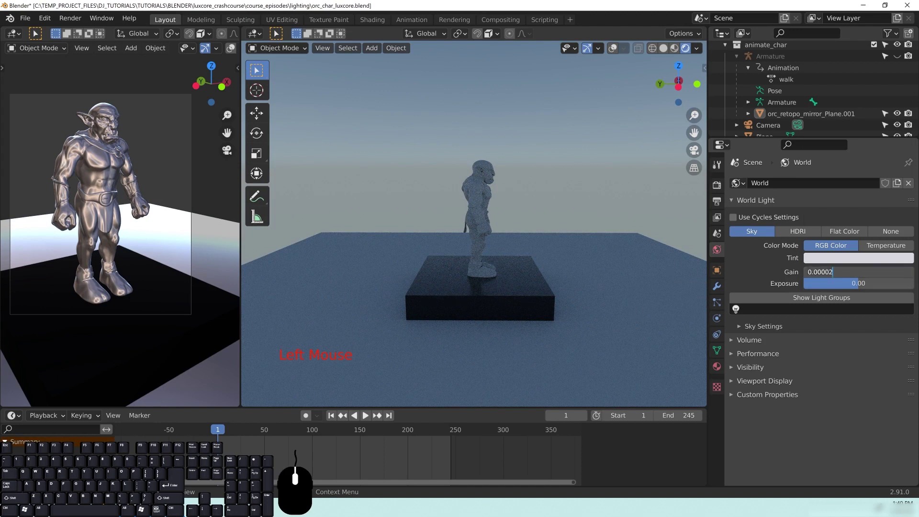
key("shift+Left")
key("shift+Left")
key("Right")
key("Return")
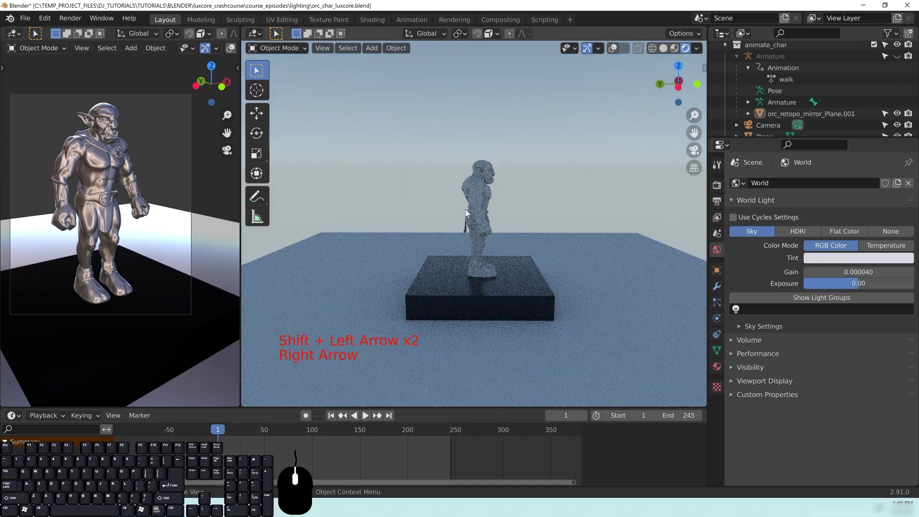
left_click(881, 271)
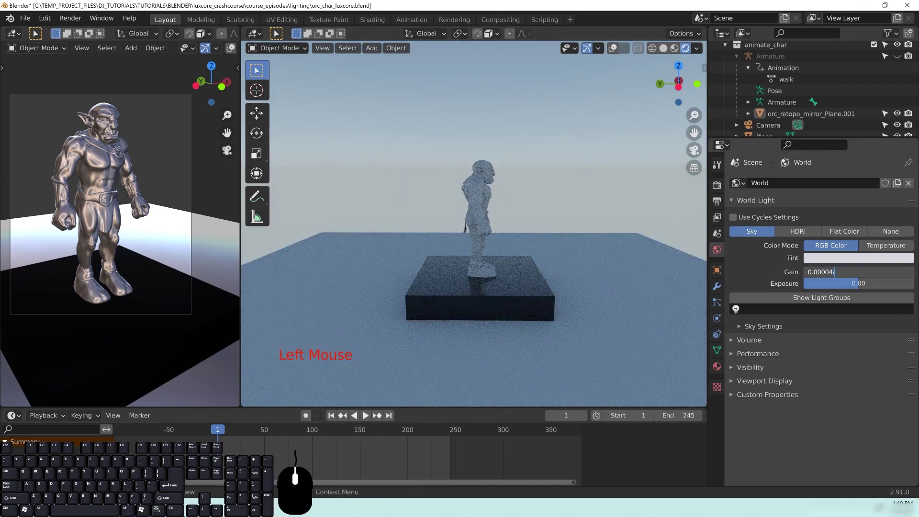
key("Return")
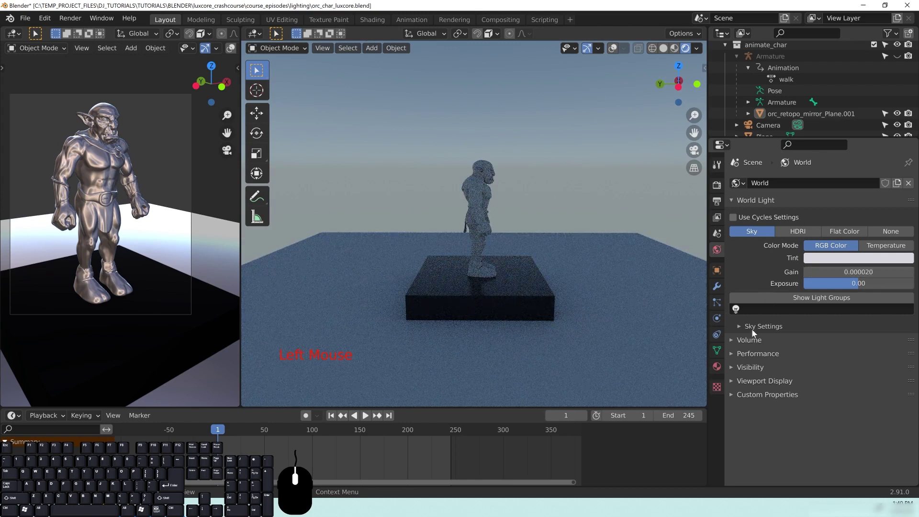
- Expand the world's Sky Settings and return the large 3D viewport to Solid shading
left_click(753, 327)
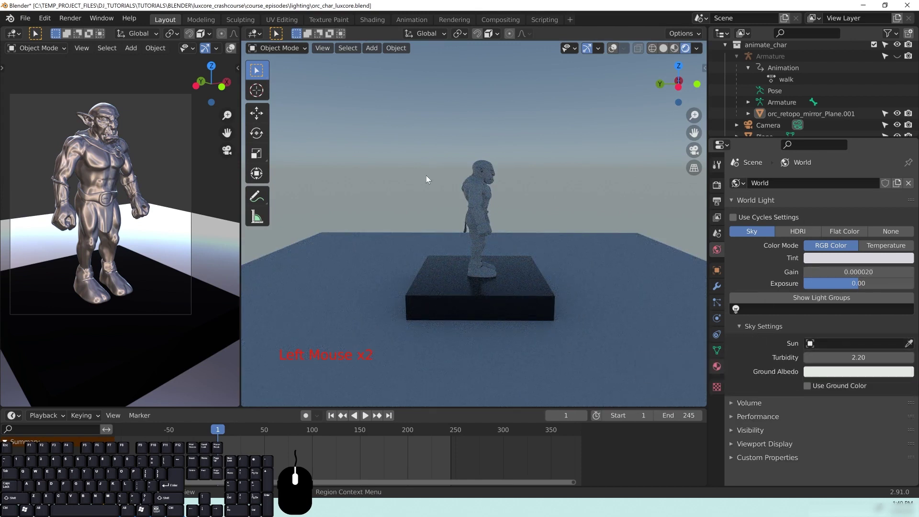
middle_click_drag(581, 207, 541, 280)
scroll(536, 276, "down", 3)
key("z")
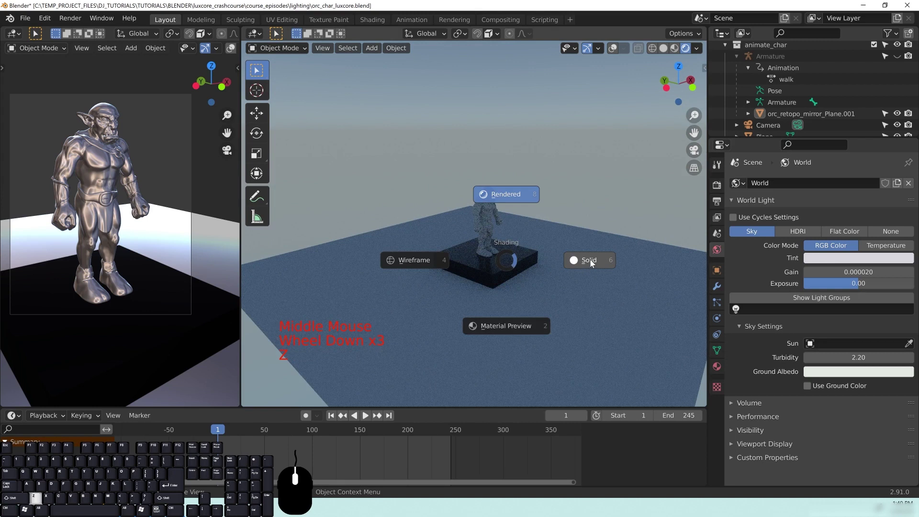
left_click(590, 263)
middle_click_drag(580, 270, 577, 262)
scroll(502, 261, "up", 2)
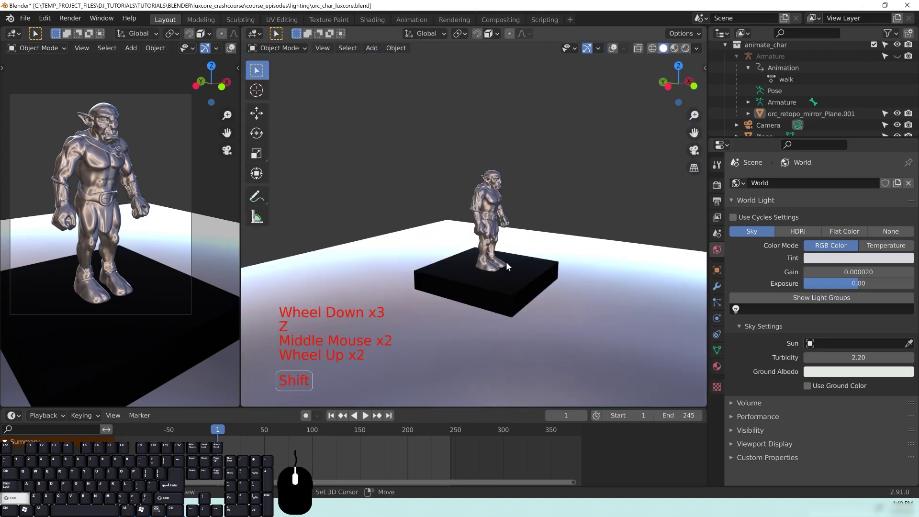
- Add a Sun light to the scene
key("shift+a")
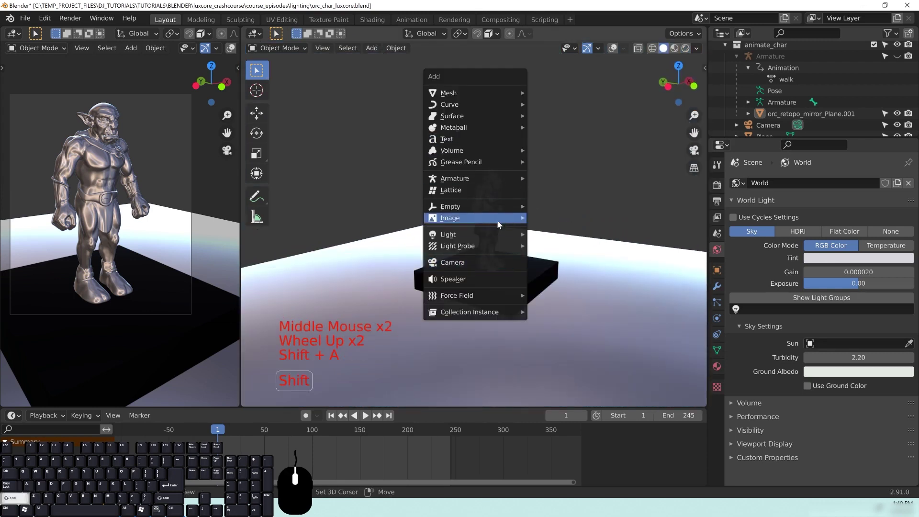
mouse_move(498, 234)
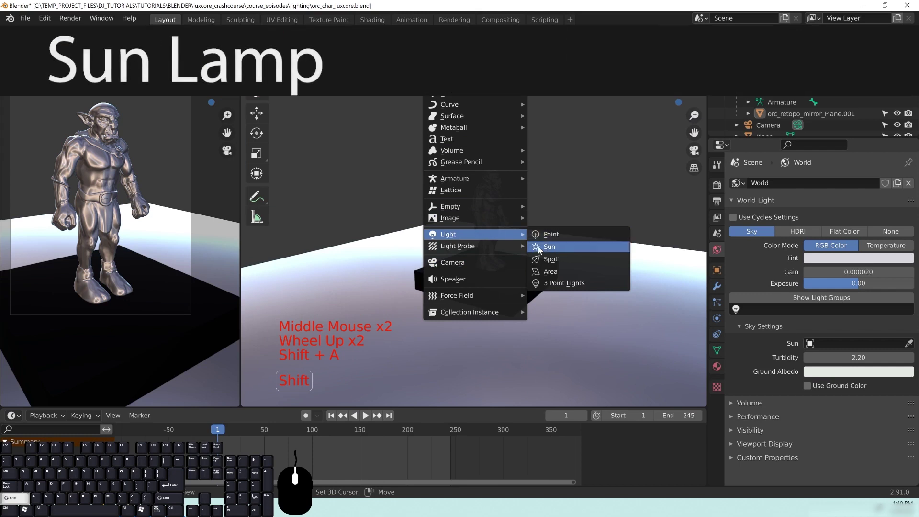
key("shift+a")
mouse_move(520, 224)
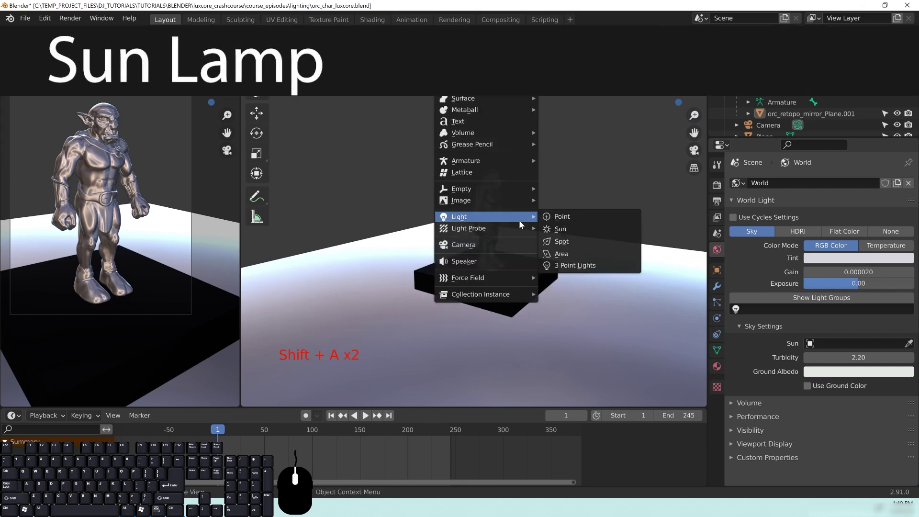
left_click(580, 230)
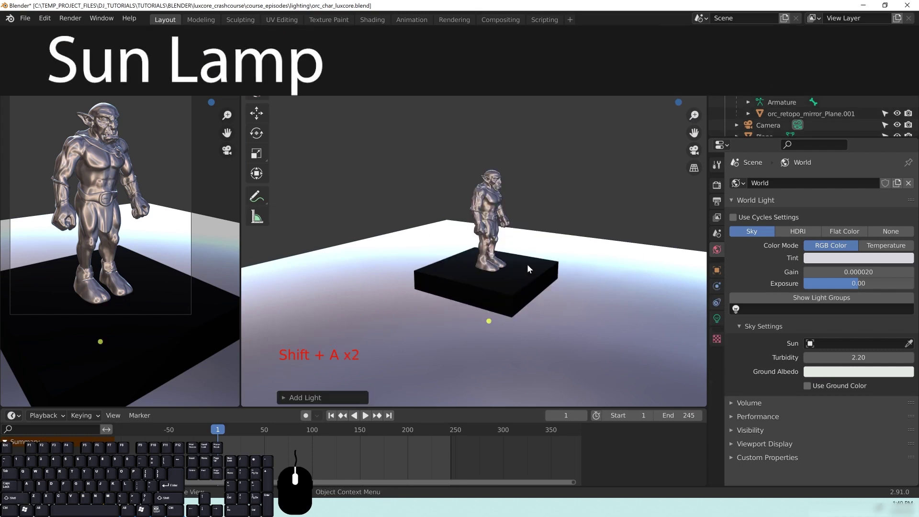
- Show overlays and gizmos in the large viewport, then raise the Sun light high beside the orc and aim it down at the platform
left_click(623, 48)
left_click(613, 48)
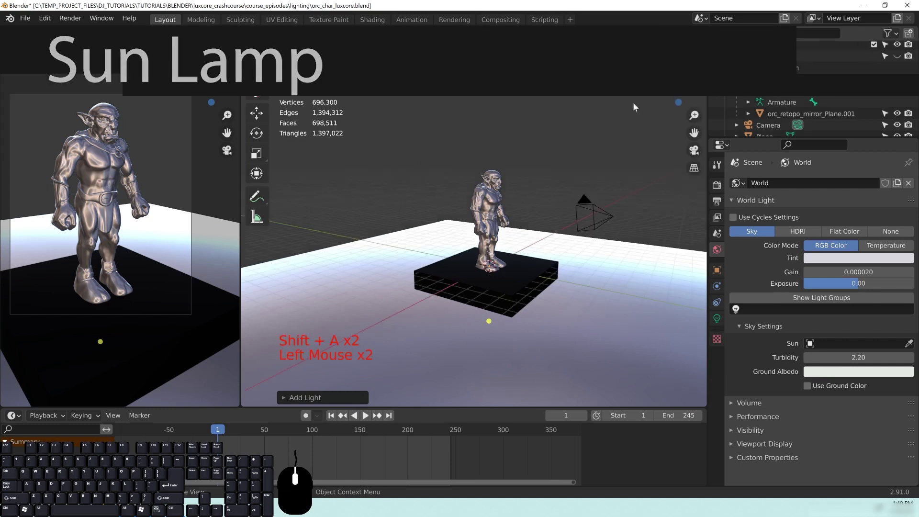
middle_click_drag(527, 291, 502, 304)
key("g")
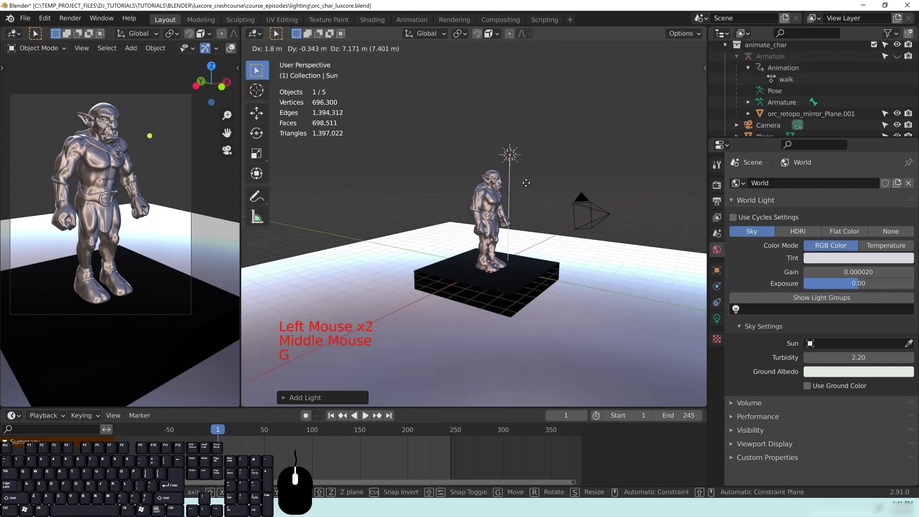
left_click(599, 98)
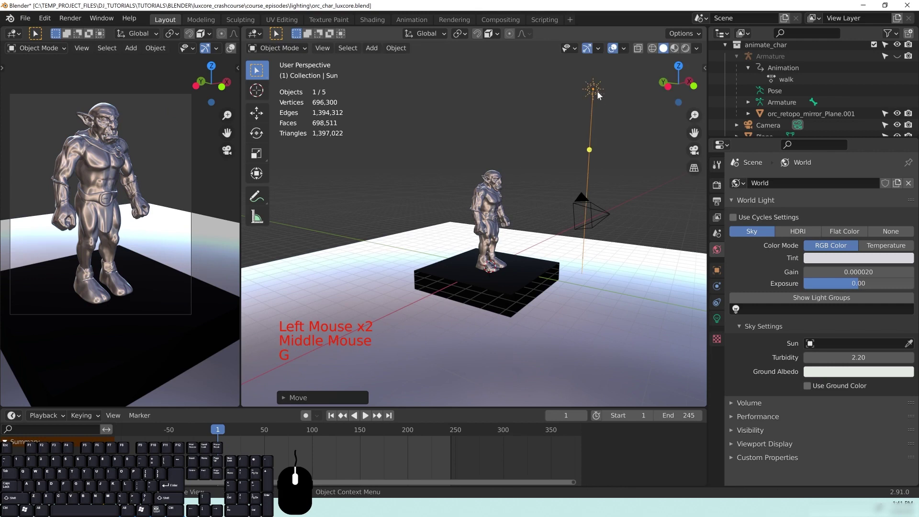
left_click_drag(589, 148, 488, 202)
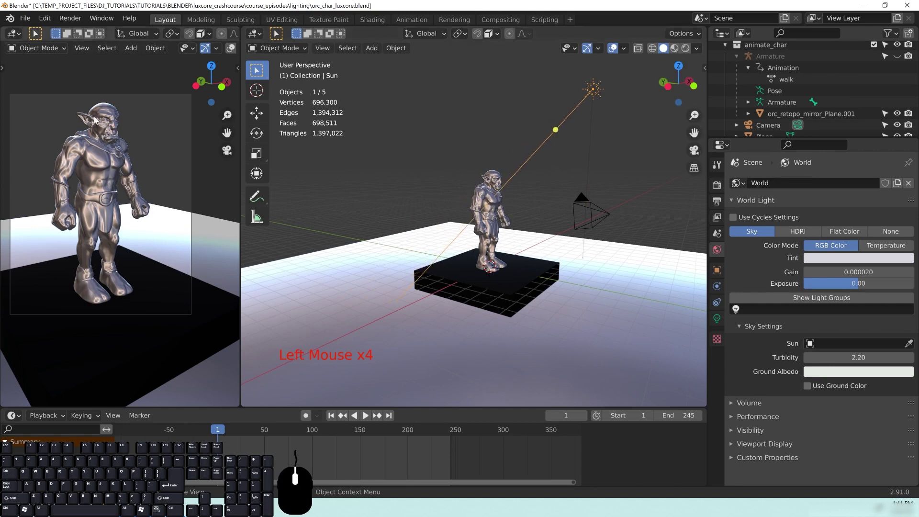
- Widen the camera viewport, reframe the orc in it and switch it to Rendered shading
left_click_drag(240, 175, 336, 175)
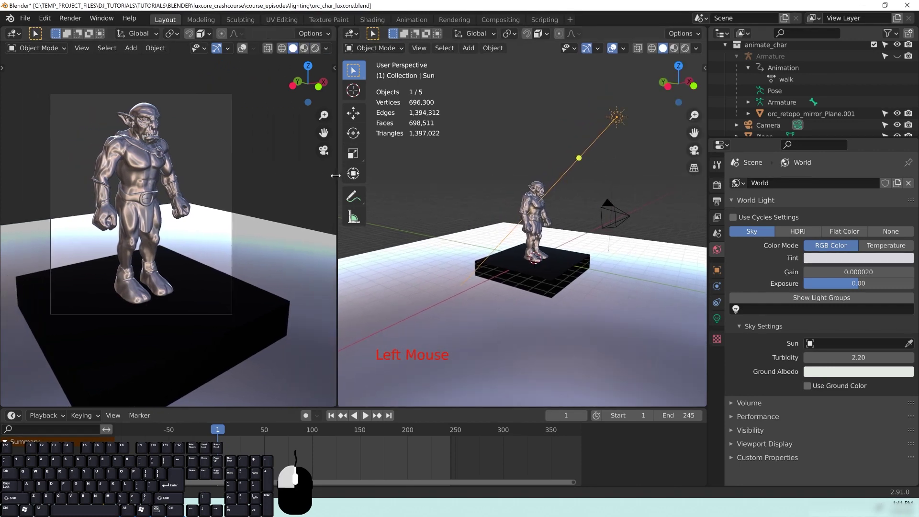
scroll(222, 157, "up", 1)
middle_click_drag(220, 155, 239, 190, "shift")
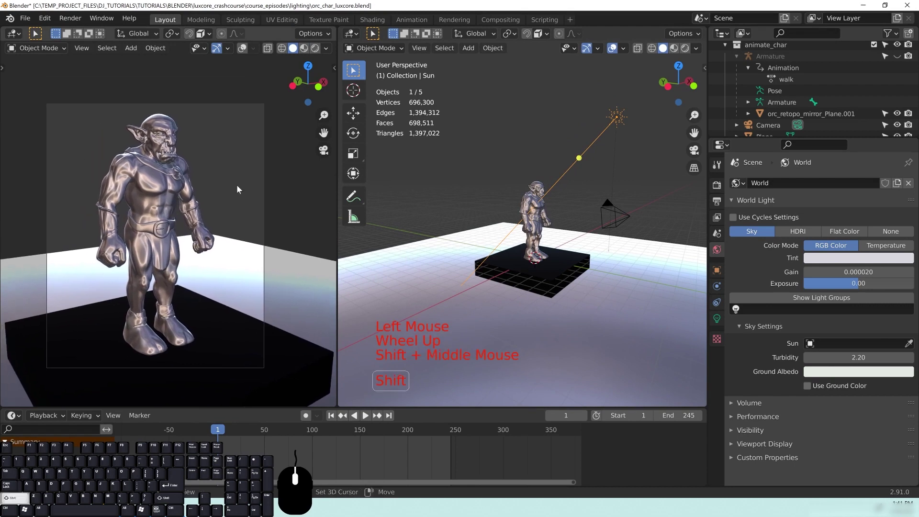
middle_click_drag(156, 203, 168, 199, "shift")
key("z")
left_click(173, 131)
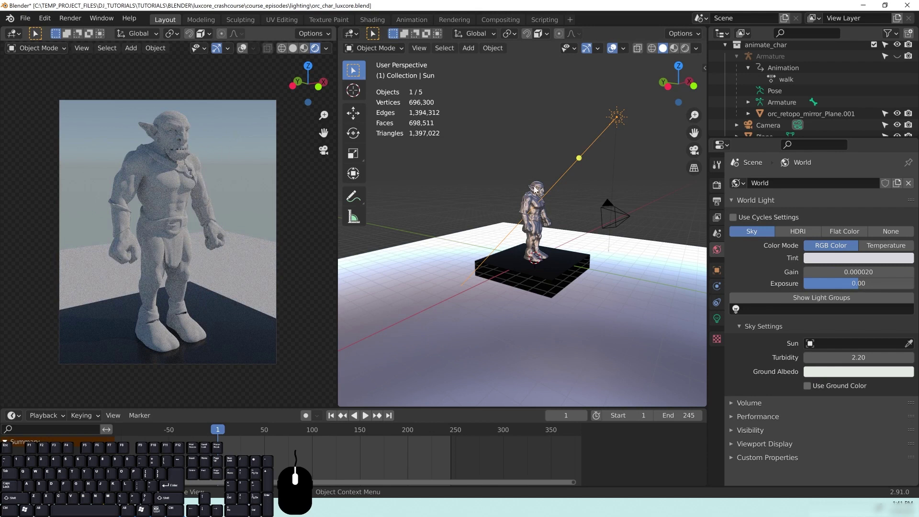
- Tilt the Sun light to a shallower angle and, from the top view, swing its beam across the orc
left_click_drag(580, 159, 423, 241)
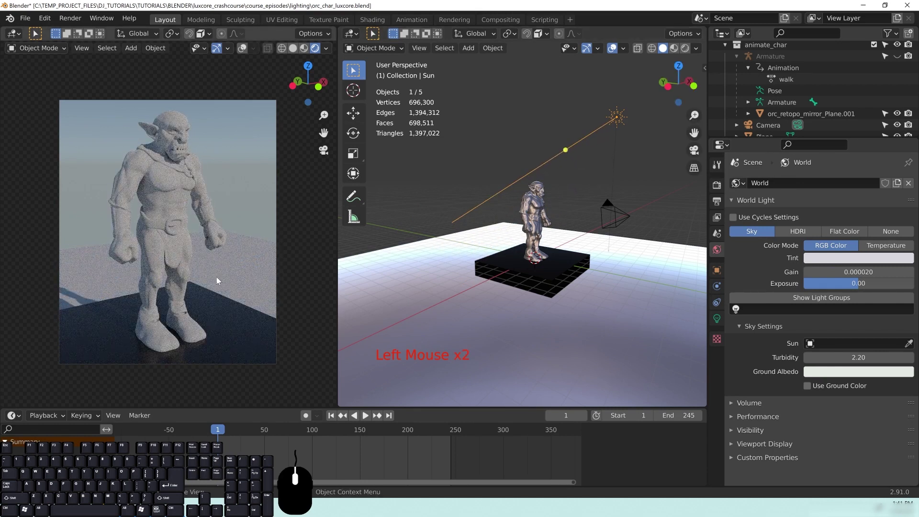
key("KP_7")
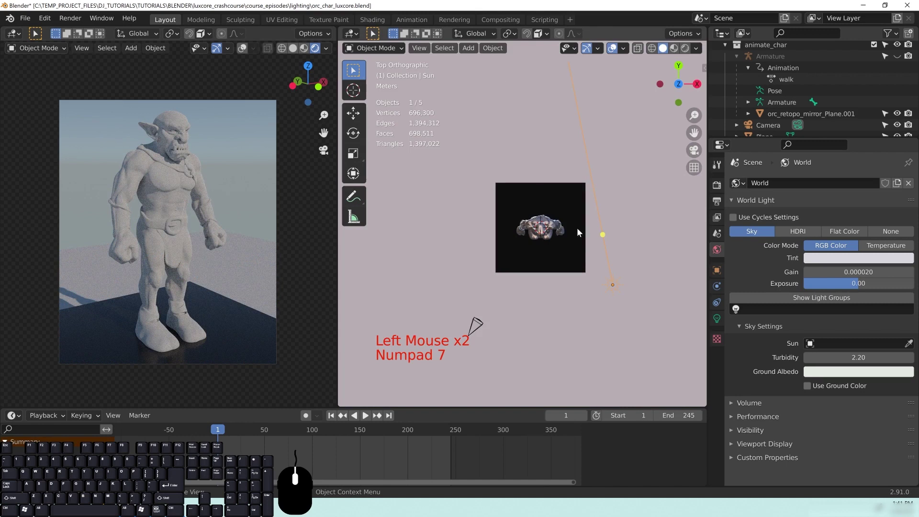
scroll(567, 200, "down", 4)
left_click(577, 204)
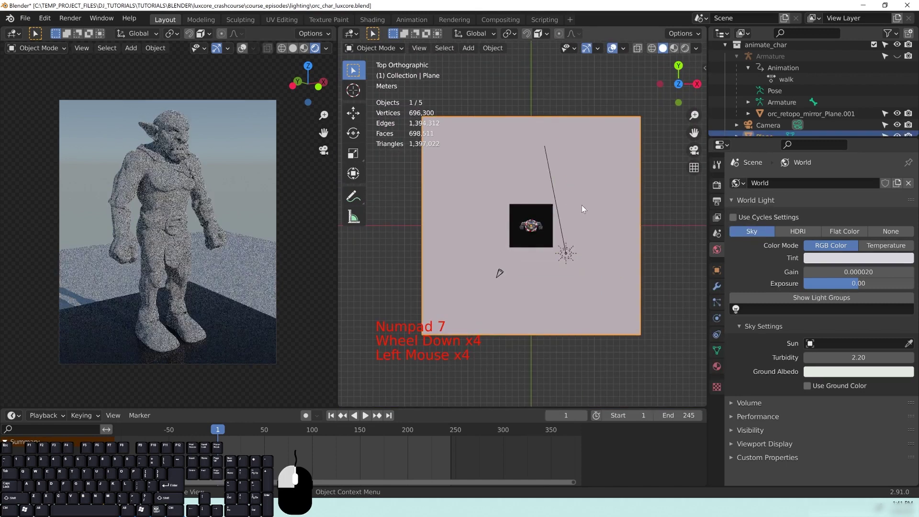
left_click(566, 255)
left_click_drag(554, 200, 488, 184)
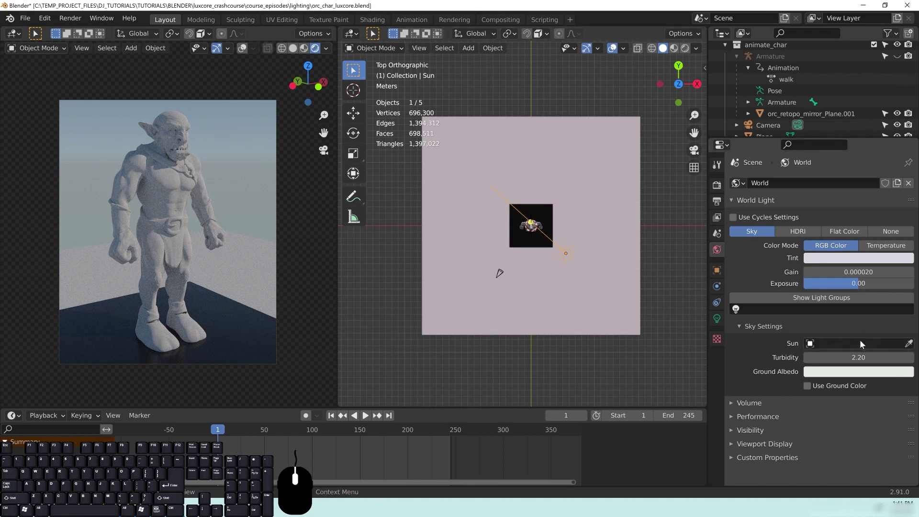
- Assign the scene's Sun light as the sun object in the world's Sky Settings, picking it from the viewport
left_click(847, 342)
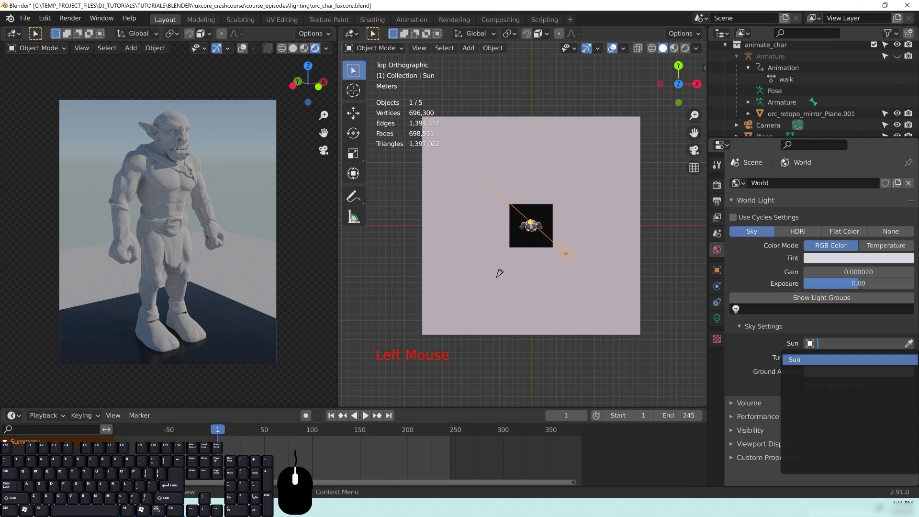
left_click(768, 344)
left_click(908, 345)
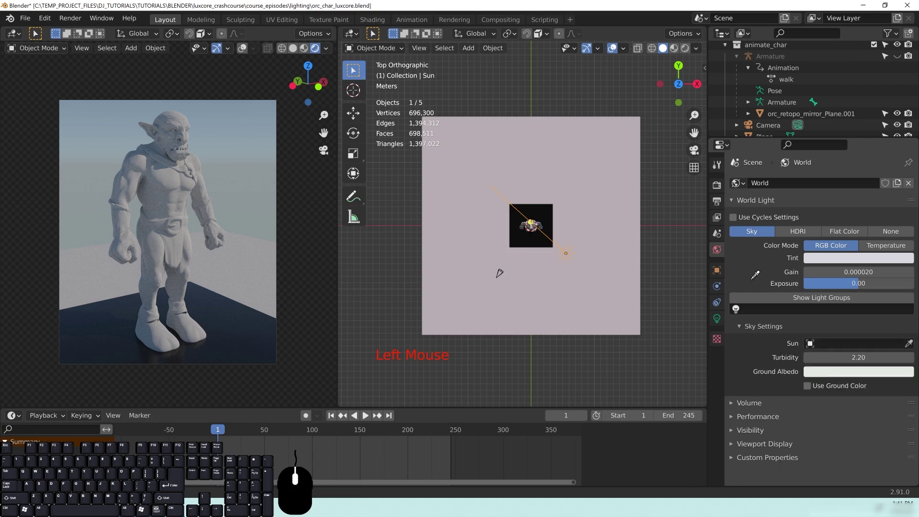
left_click(567, 253)
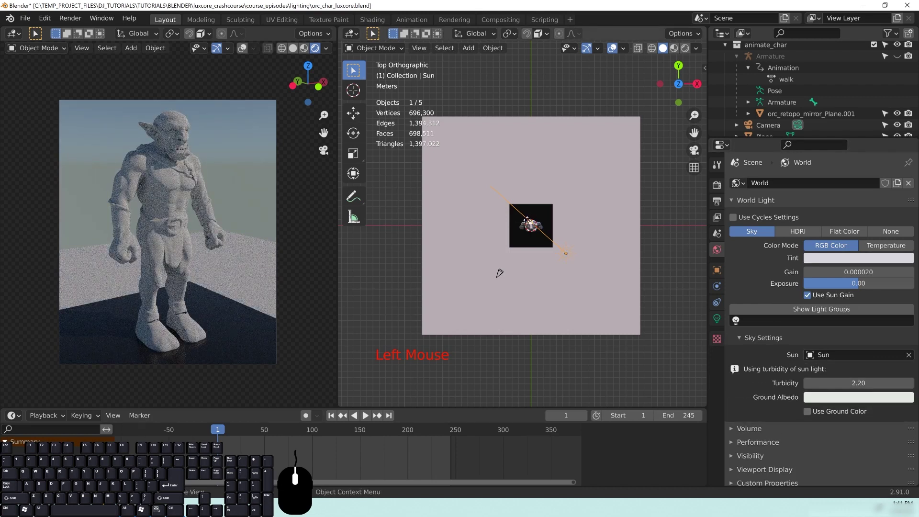
- Swing the Sun light's direction away from the orc in the top view to test the linked sky
left_click_drag(528, 221, 631, 193)
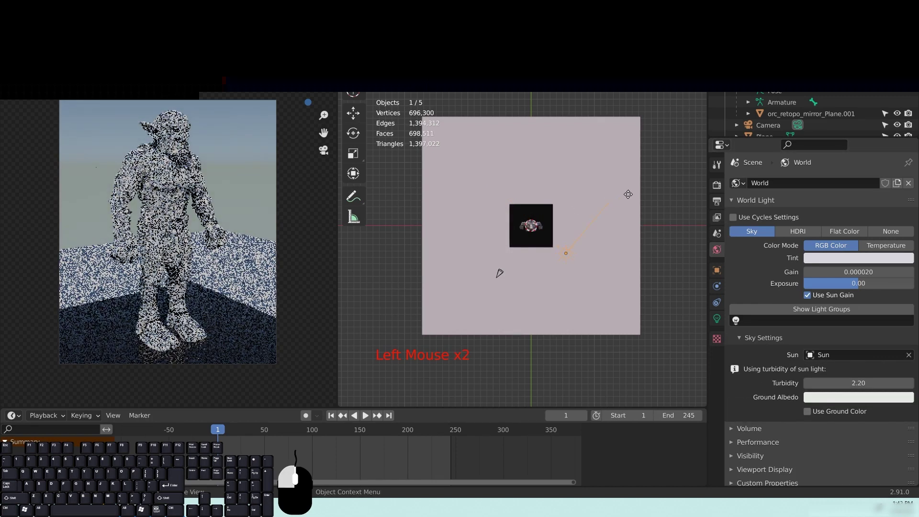